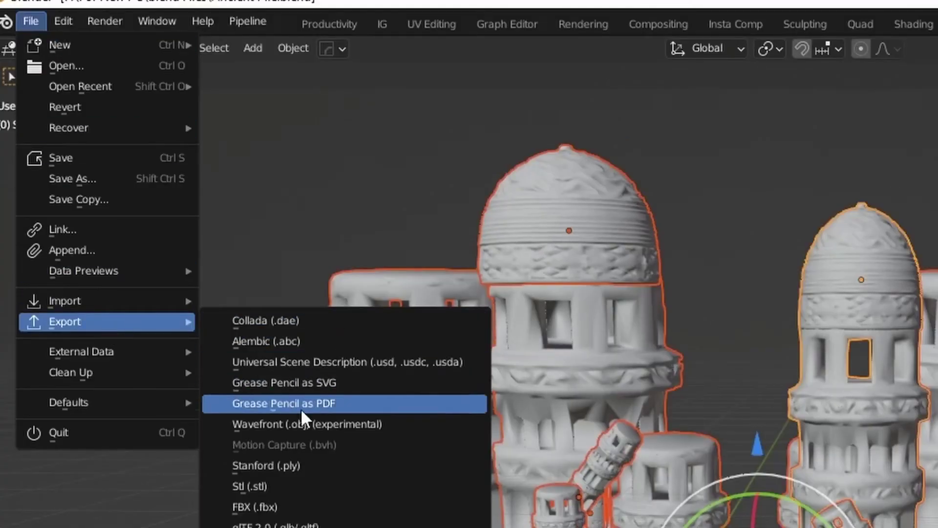
Start exporting the tower scene in FBX format.
{"action": "left_click", "coordinate": [270, 507]}
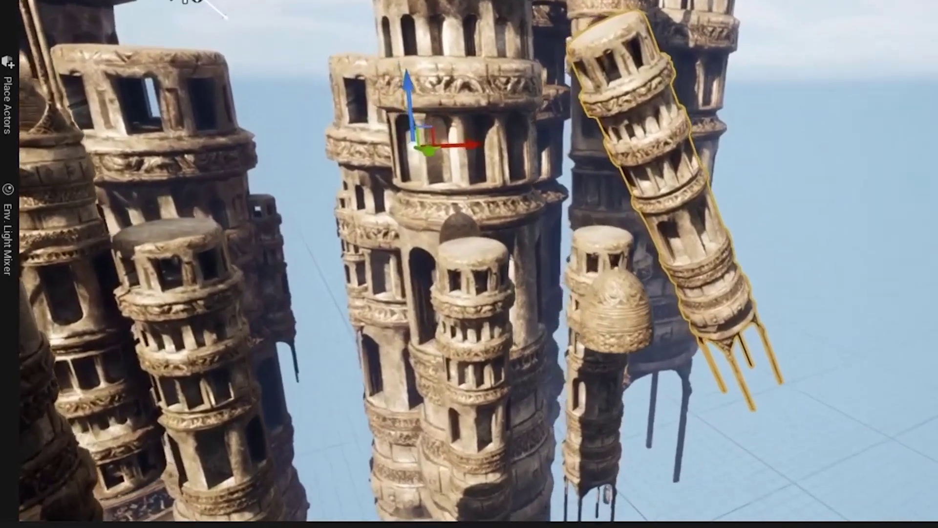
{"action": "right_click_drag", "start_coordinate": [469, 167], "coordinate": [491, 188]}
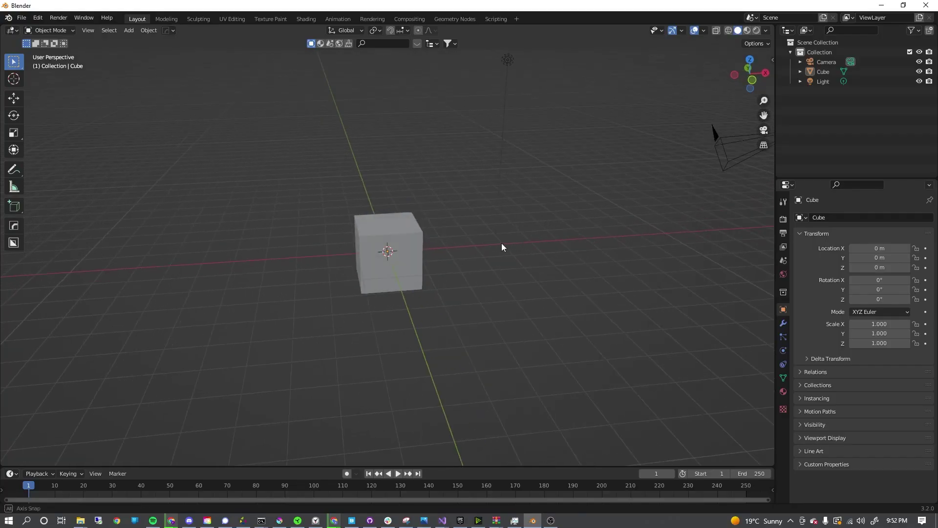
Delete the default cube from the scene.
{"action": "middle_click_drag", "start_coordinate": [502, 242], "coordinate": [250, 248]}
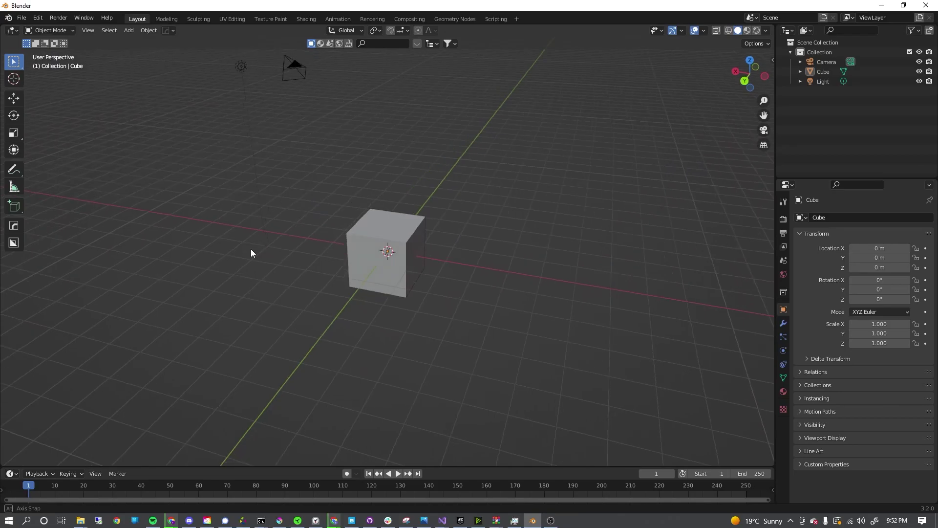
{"action": "left_click", "coordinate": [392, 233]}
{"action": "key", "text": "x"}
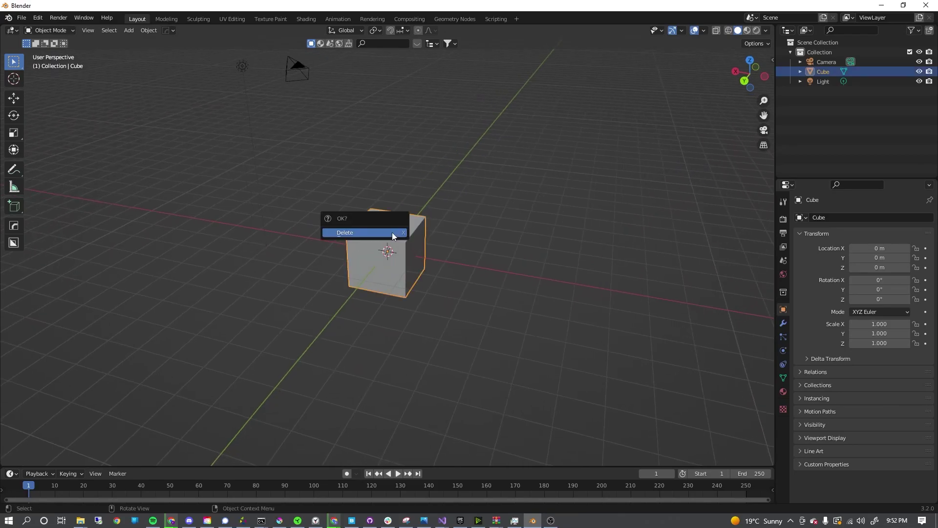
{"action": "left_click", "coordinate": [392, 232]}
Add an Arrows empty at the world origin.
{"action": "left_click", "coordinate": [129, 30]}
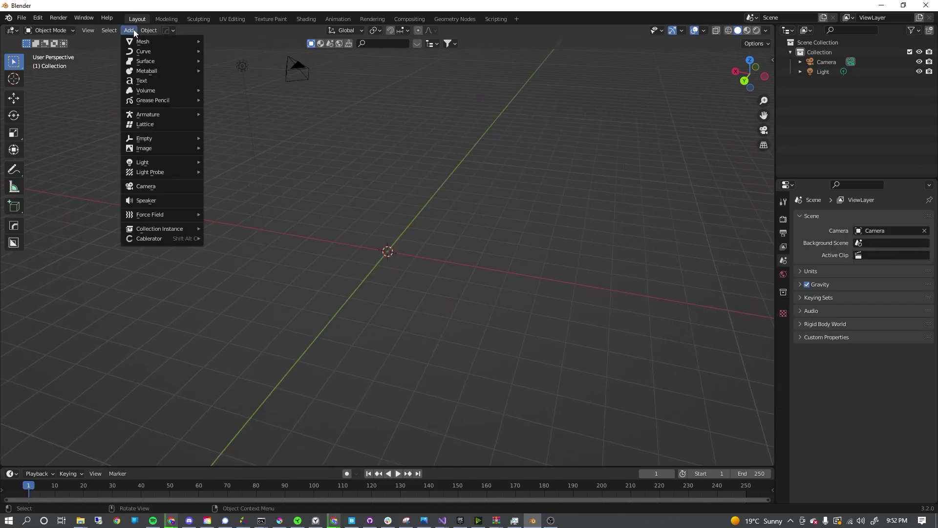
{"action": "mouse_move", "coordinate": [143, 141]}
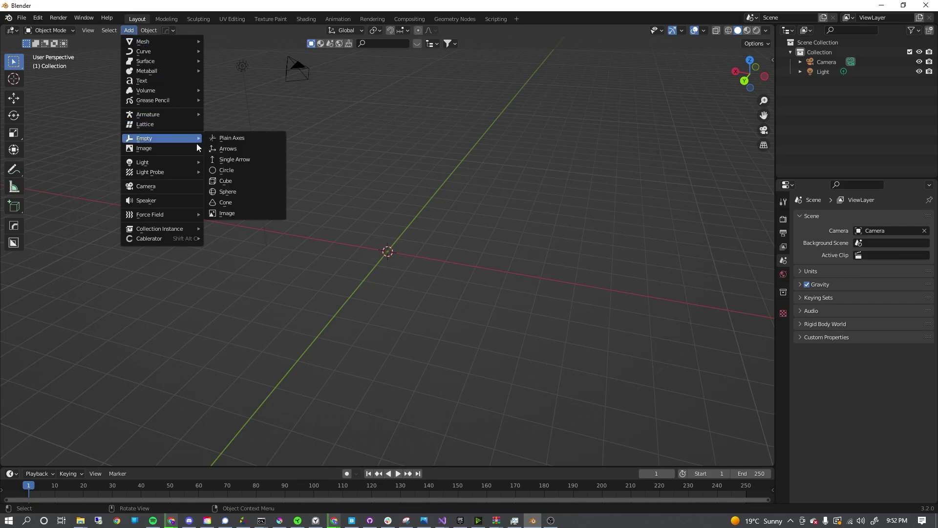
{"action": "left_click", "coordinate": [245, 149]}
{"action": "middle_click_drag", "start_coordinate": [245, 151], "coordinate": [389, 285]}
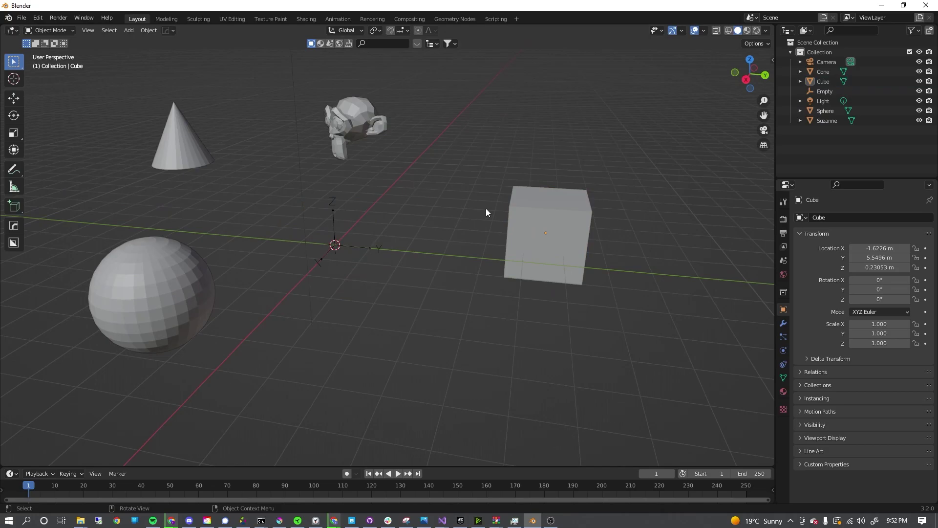
Parent the cube to the arrows empty using the Object option.
{"action": "left_click", "coordinate": [542, 214]}
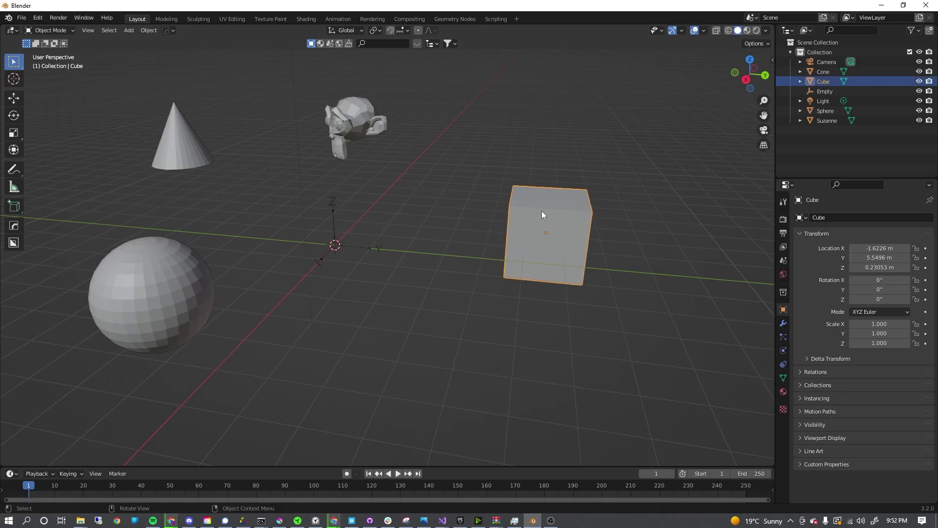
{"action": "left_click", "coordinate": [355, 246], "text": "shift"}
{"action": "key", "text": "ctrl+p"}
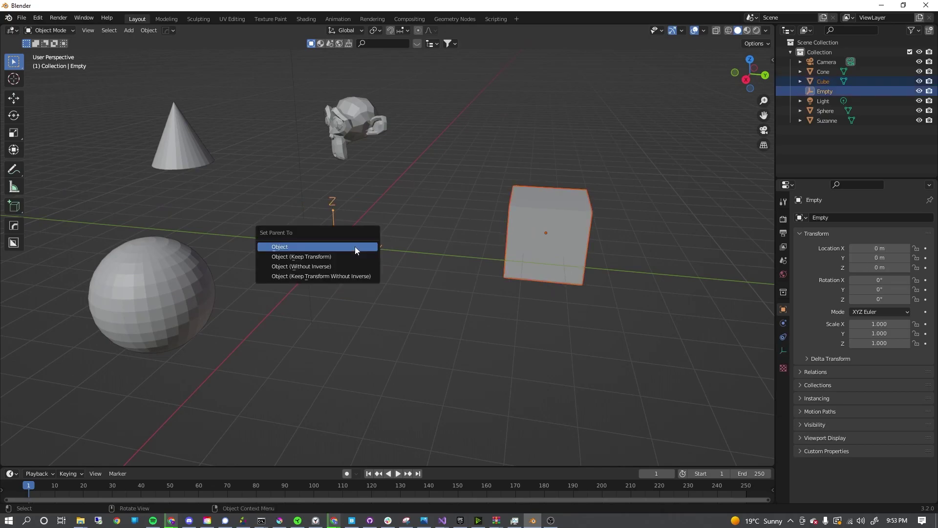
{"action": "left_click", "coordinate": [355, 250]}
Parent the Suzanne monkey head to the arrows empty using the Object option.
{"action": "left_click", "coordinate": [355, 122]}
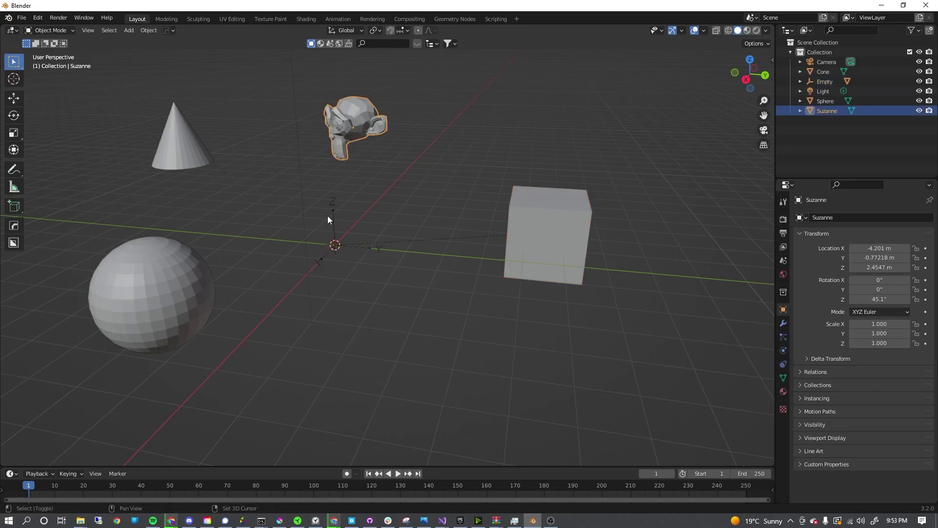
{"action": "left_click", "coordinate": [330, 214], "text": "shift"}
{"action": "key", "text": "ctrl+p"}
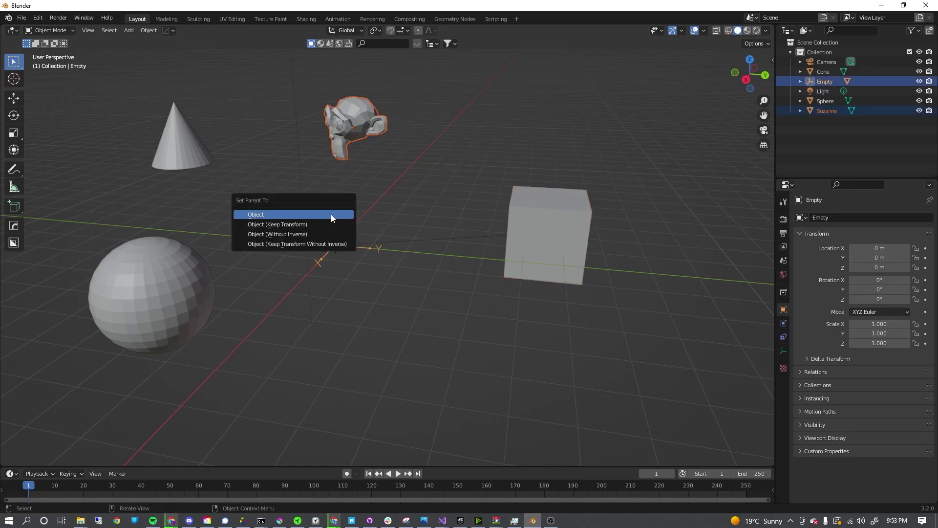
{"action": "left_click", "coordinate": [330, 216]}
Parent the cone to the arrows empty using the Object option.
{"action": "left_click", "coordinate": [188, 142]}
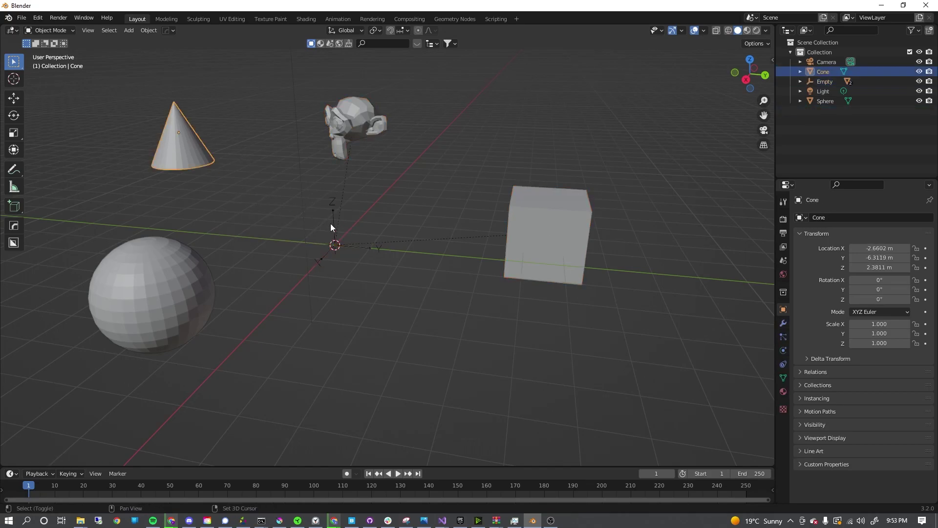
{"action": "left_click", "coordinate": [330, 223], "text": "shift"}
{"action": "key", "text": "ctrl+p"}
{"action": "left_click", "coordinate": [330, 223]}
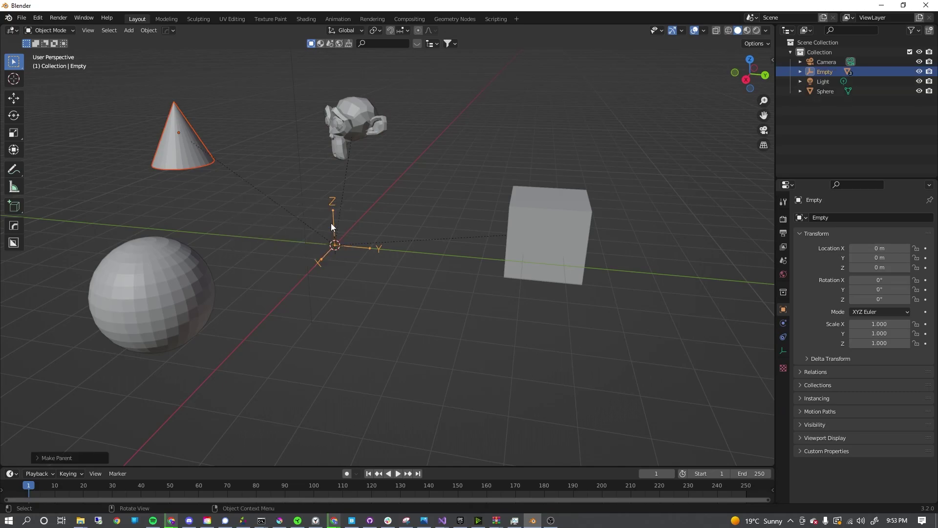
Parent the sphere to the arrows empty using the Object option.
{"action": "left_click", "coordinate": [214, 281]}
{"action": "left_click", "coordinate": [324, 258], "text": "shift"}
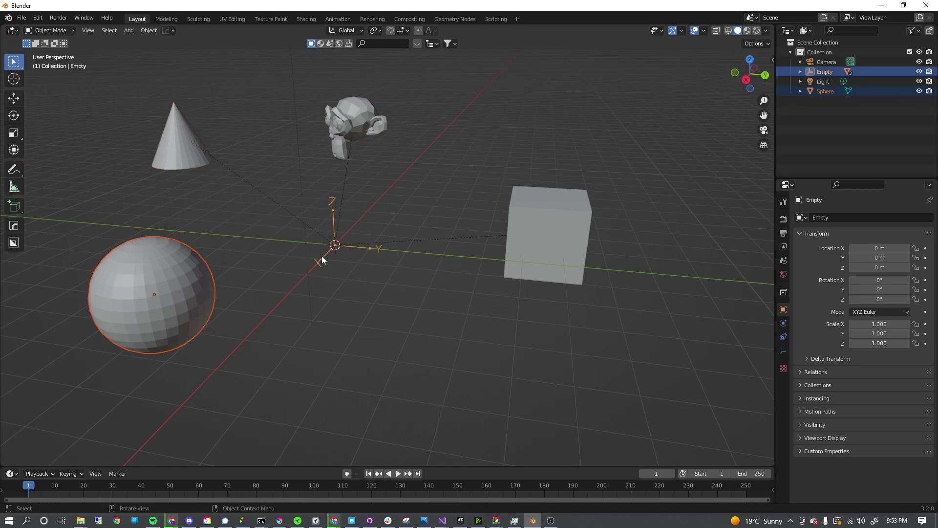
{"action": "key", "text": "ctrl+p"}
{"action": "left_click", "coordinate": [323, 259]}
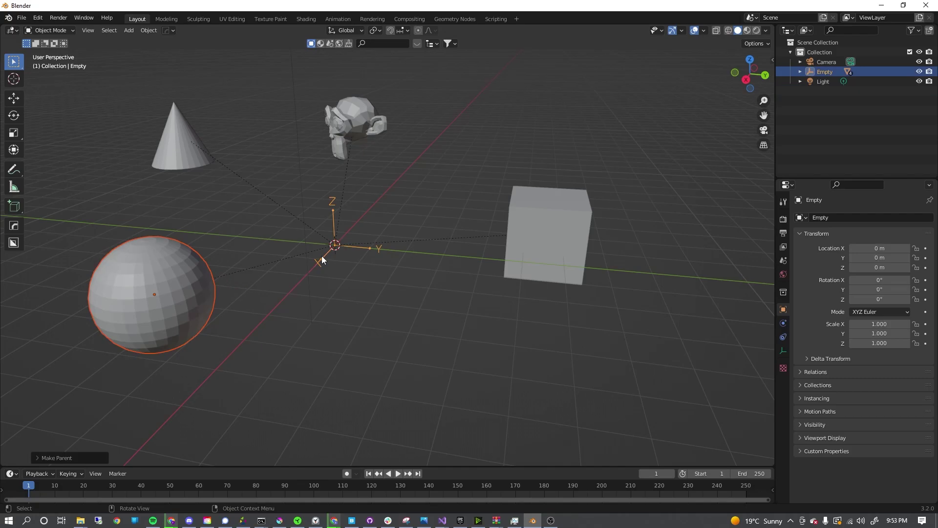
Select only the empty and try moving it to test the parenting of its child objects.
{"action": "left_click", "coordinate": [477, 332]}
{"action": "left_click", "coordinate": [359, 247]}
{"action": "key", "text": "g"}
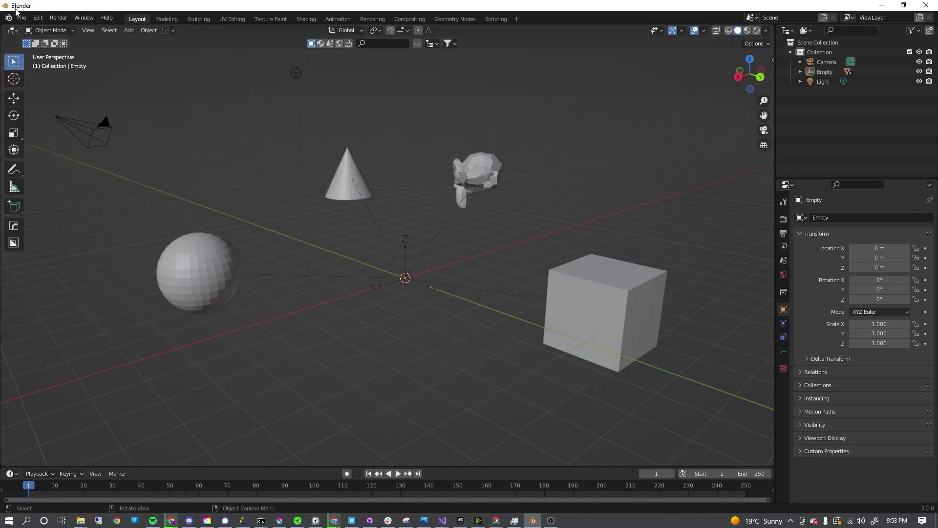
Start an FBX export of the scene and choose the Models folder as its destination.
{"action": "left_click", "coordinate": [20, 18]}
{"action": "mouse_move", "coordinate": [45, 160]}
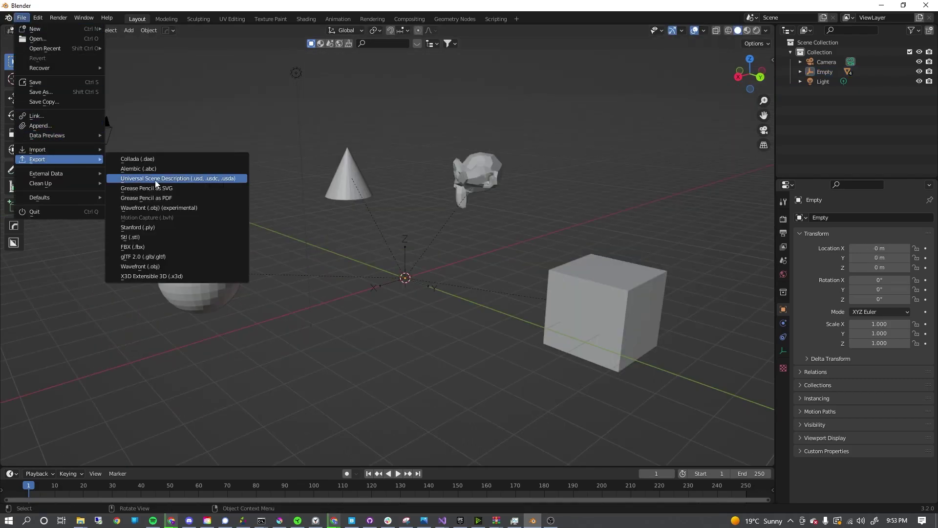
{"action": "left_click", "coordinate": [168, 247]}
{"action": "left_click", "coordinate": [242, 356]}
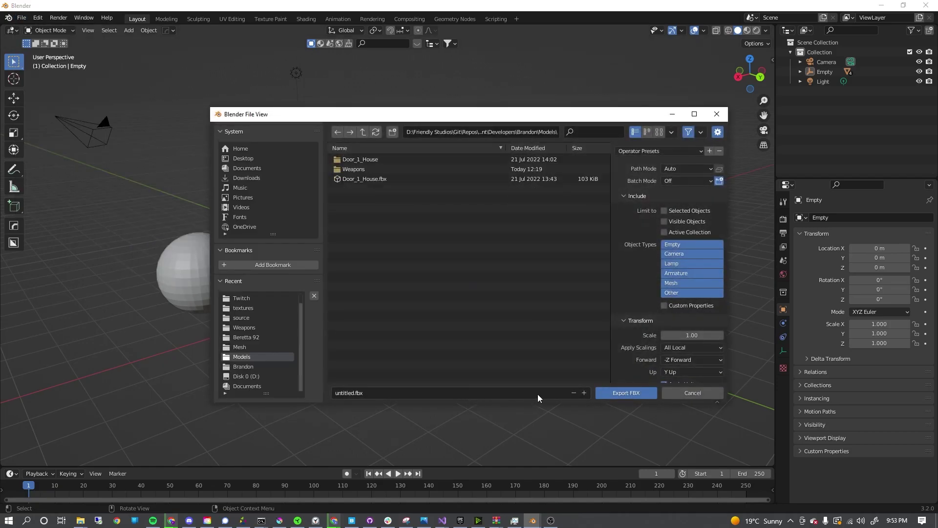
Replace the default export file name with Test Scene and export the FBX file.
{"action": "left_click", "coordinate": [365, 393]}
{"action": "left_click_drag", "start_coordinate": [352, 392], "coordinate": [273, 378]}
{"action": "key", "text": "BackSpace"}
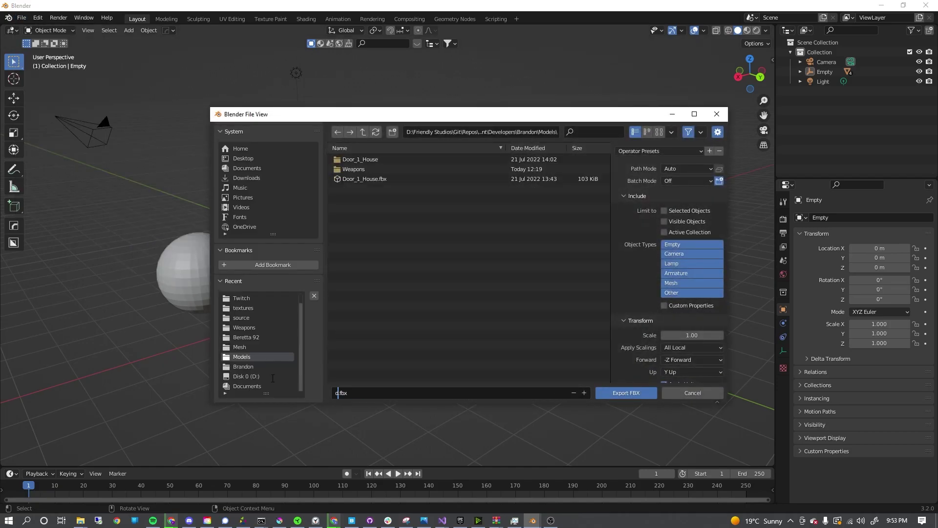
{"action": "type", "text": "Test Model"}
{"action": "key", "text": "ctrl+BackSpace"}
{"action": "key", "text": "ctrl+BackSpace"}
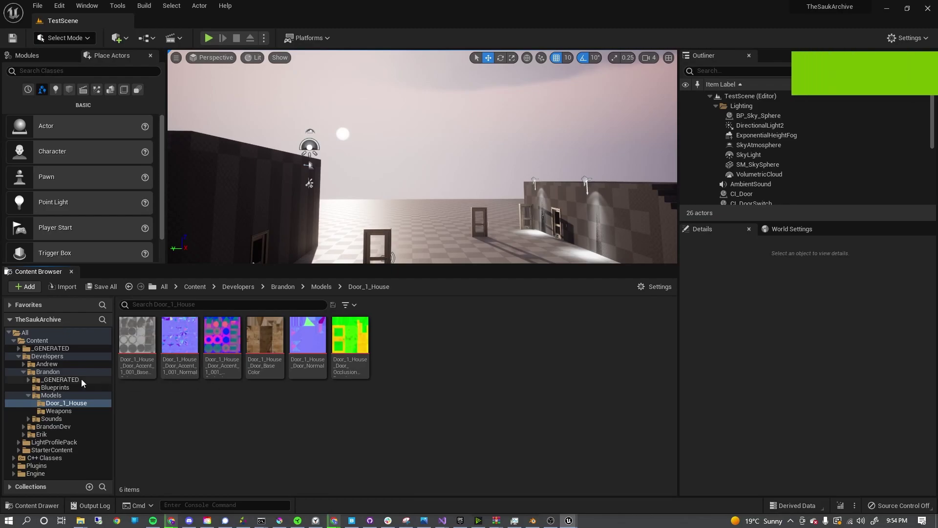
In Unreal Engine, open Test Scene for import into the developer's own content folder with the file type Fbx Scene (*.fbx).
{"action": "left_click", "coordinate": [59, 374]}
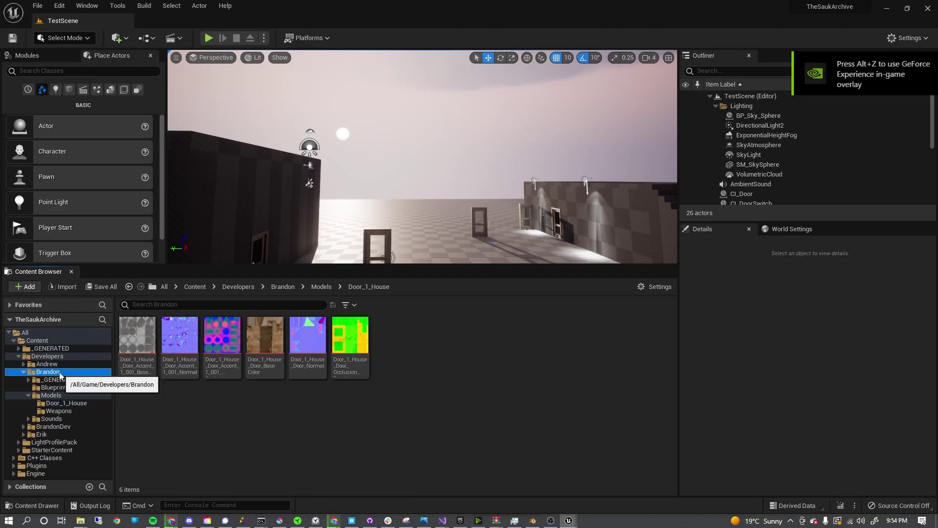
{"action": "left_click", "coordinate": [64, 284]}
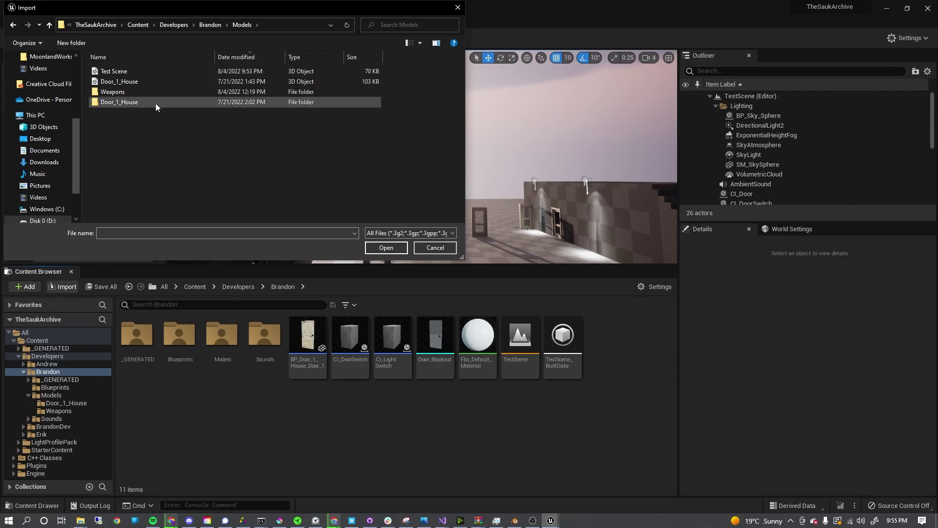
{"action": "left_click", "coordinate": [148, 71]}
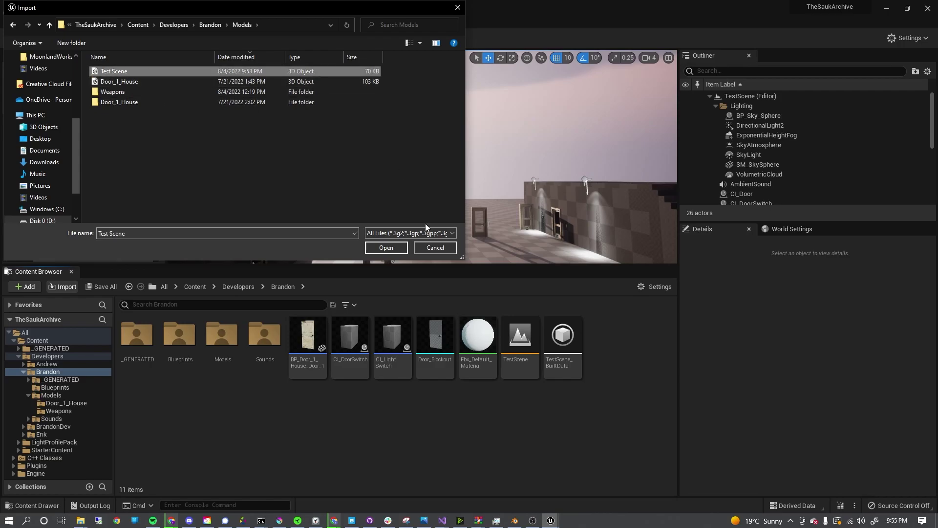
{"action": "left_click", "coordinate": [411, 233]}
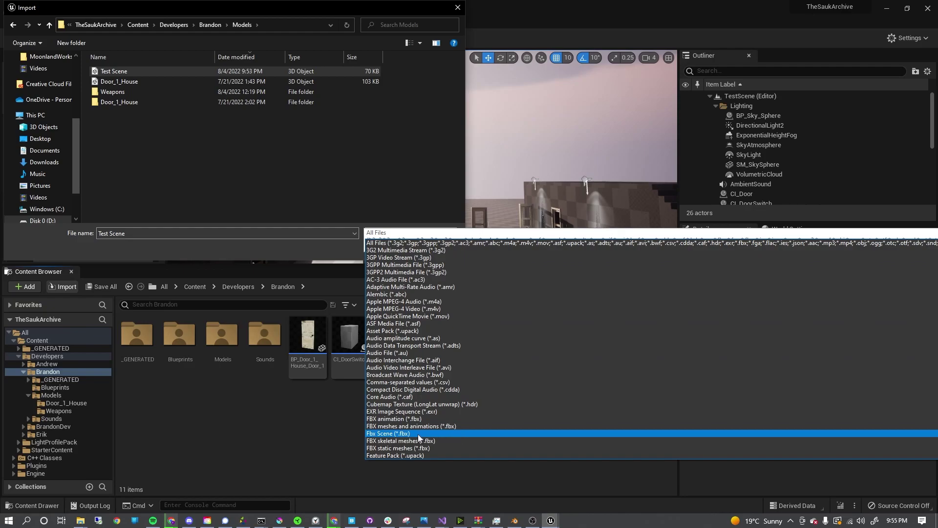
{"action": "left_click", "coordinate": [370, 434]}
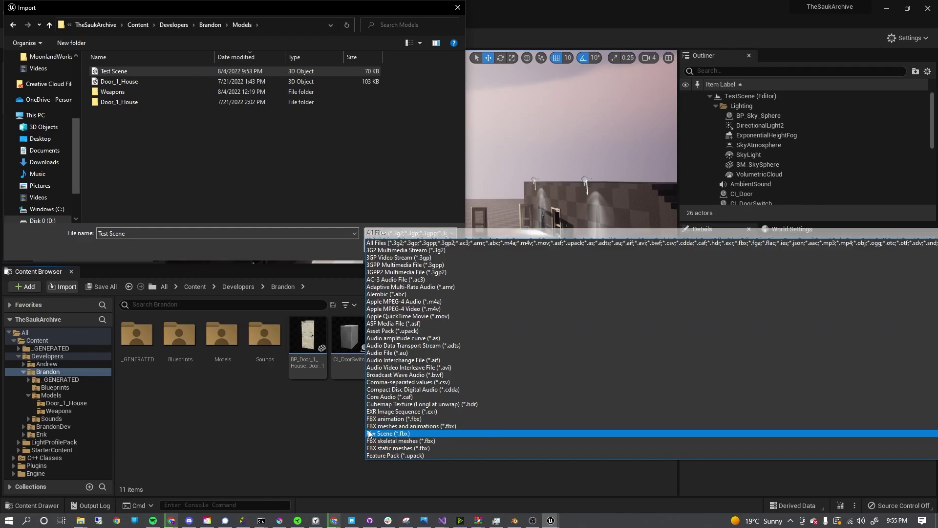
{"action": "left_click", "coordinate": [413, 439]}
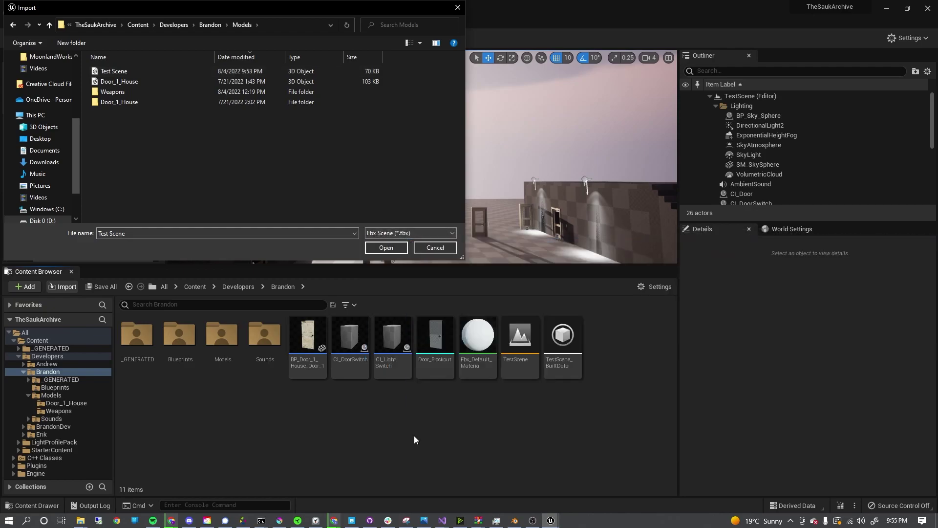
{"action": "left_click", "coordinate": [390, 249]}
Exclude the Light and Camera nodes, keep the Empty with its four meshes, and import the FBX scene.
{"action": "left_click", "coordinate": [292, 151]}
{"action": "left_click", "coordinate": [280, 161]}
{"action": "left_click", "coordinate": [280, 171]}
{"action": "left_click", "coordinate": [295, 182]}
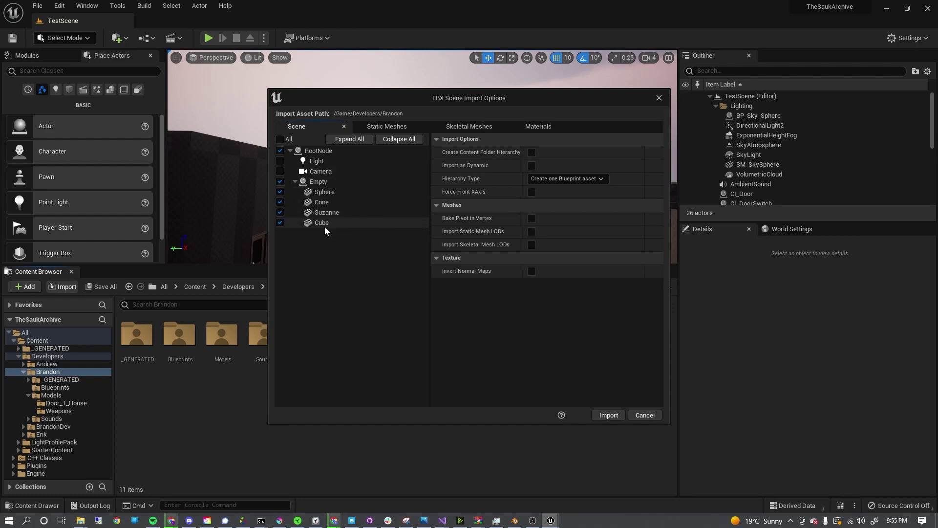
{"action": "left_click", "coordinate": [608, 415]}
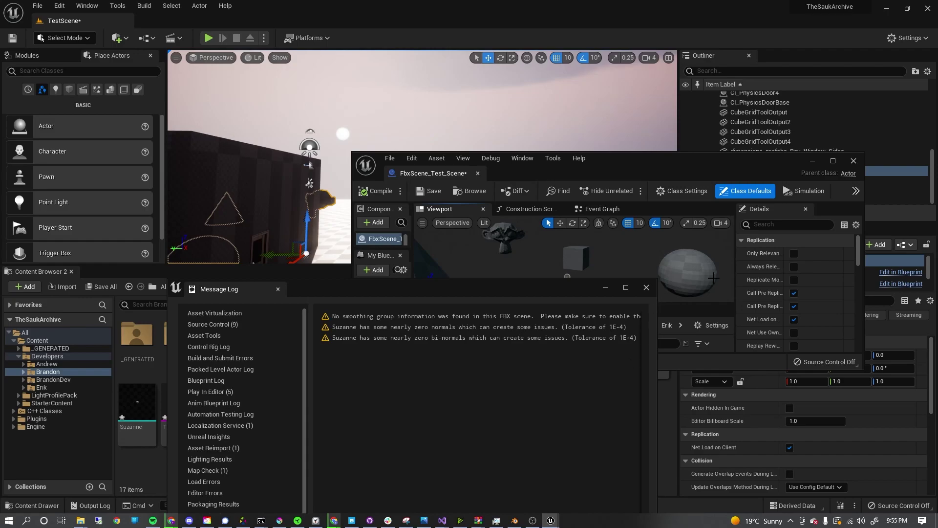
Minimize the message log, enlarge the FbxScene_Test_Scene blueprint editor and examine the arrangement of the imported meshes.
{"action": "left_click", "coordinate": [605, 288]}
{"action": "left_click", "coordinate": [834, 161]}
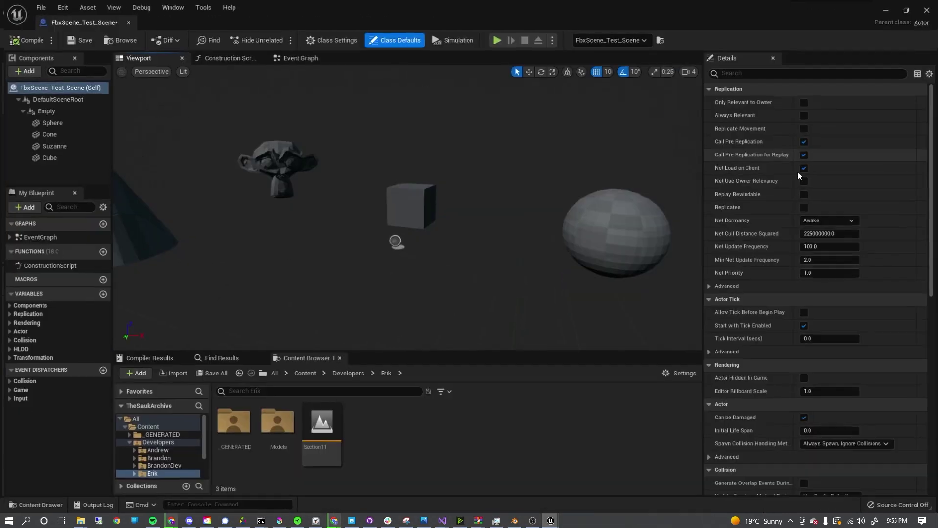
{"action": "right_click_drag", "start_coordinate": [489, 195], "coordinate": [366, 227]}
{"action": "right_click_drag", "start_coordinate": [420, 175], "coordinate": [450, 175]}
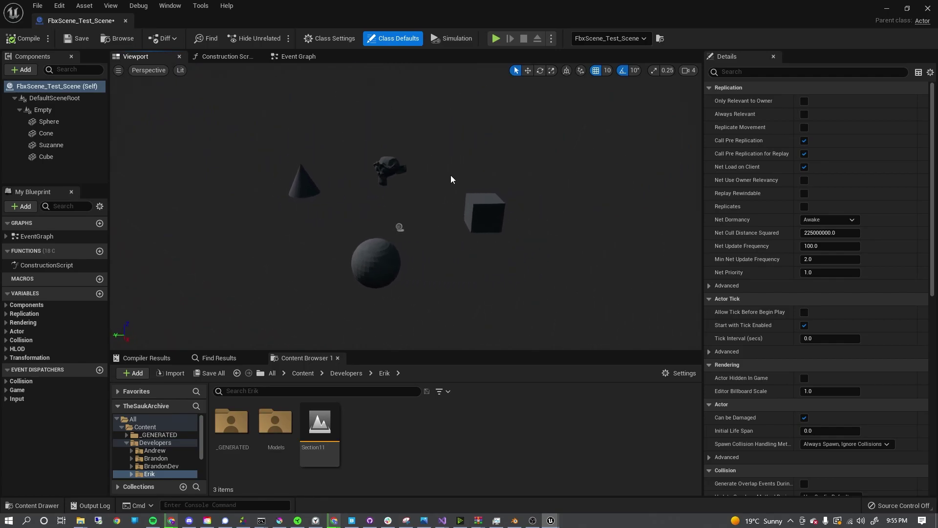
Select the Empty component in the blueprint and move it around together with its child meshes.
{"action": "left_click", "coordinate": [55, 112]}
{"action": "right_click_drag", "start_coordinate": [377, 196], "coordinate": [396, 213]}
{"action": "right_click_drag", "start_coordinate": [450, 241], "coordinate": [450, 241]}
{"action": "left_click_drag", "start_coordinate": [432, 205], "coordinate": [377, 196]}
{"action": "left_click_drag", "start_coordinate": [350, 162], "coordinate": [363, 106]}
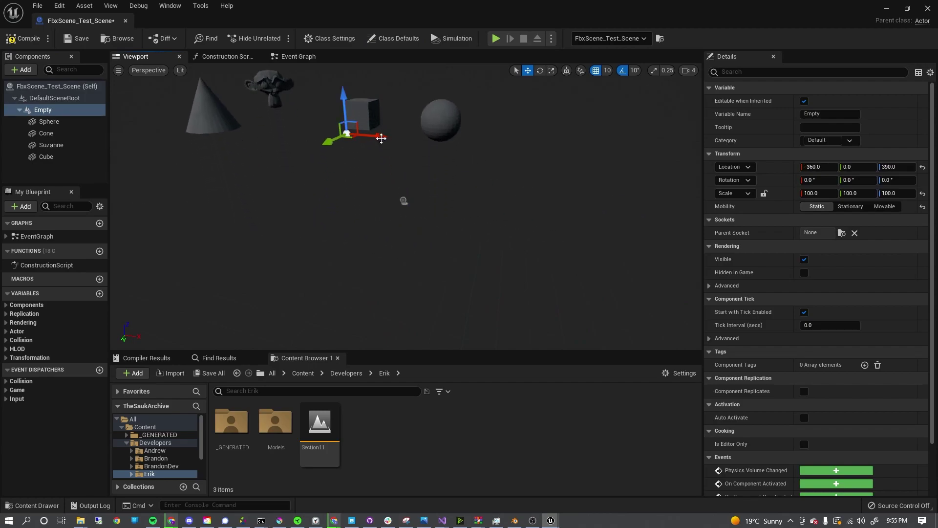
{"action": "left_click_drag", "start_coordinate": [380, 136], "coordinate": [550, 180]}
{"action": "left_click_drag", "start_coordinate": [522, 124], "coordinate": [517, 172]}
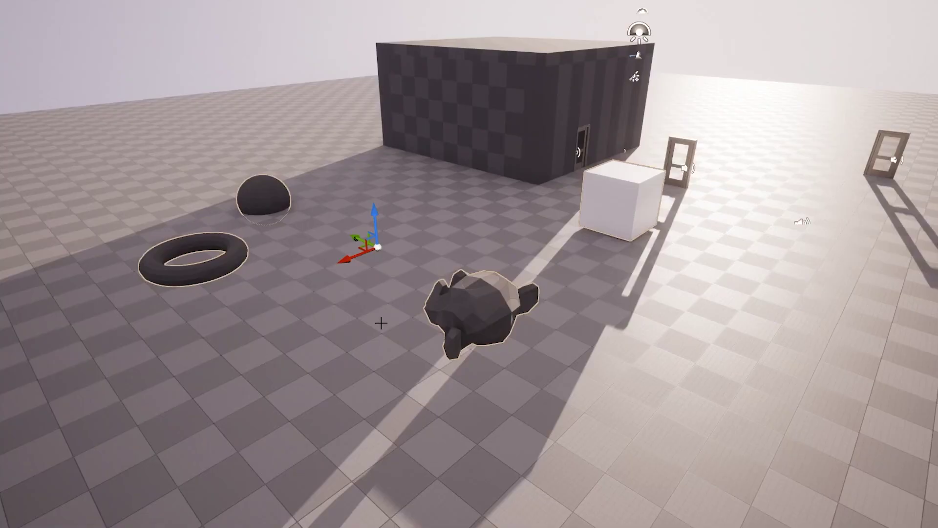
Try moving a mesh of the imported scene actor in the level, and undo the move.
{"action": "mouse_move", "coordinate": [310, 277]}
{"action": "right_mouse_down"}
{"action": "mouse_move", "coordinate": [372, 264]}
{"action": "mouse_move", "coordinate": [300, 275]}
{"action": "right_mouse_up"}
{"action": "key", "text": "a"}
{"action": "left_click", "coordinate": [299, 274]}
{"action": "left_click", "coordinate": [635, 276]}
{"action": "right_click_drag", "start_coordinate": [600, 257], "coordinate": [650, 254]}
{"action": "mouse_move", "coordinate": [587, 253]}
{"action": "left_mouse_down"}
{"action": "mouse_move", "coordinate": [609, 89]}
{"action": "mouse_move", "coordinate": [588, 260]}
{"action": "left_mouse_up"}
{"action": "key", "text": "ctrl+z"}
{"action": "key", "text": "d"}
{"action": "mouse_move", "coordinate": [607, 258]}
{"action": "right_mouse_down"}
{"action": "mouse_move", "coordinate": [542, 242]}
{"action": "mouse_move", "coordinate": [606, 262]}
{"action": "right_mouse_up"}
Reposition individual meshes of the imported scene actor in the level, bringing the cube closer to the torus.
{"action": "left_click", "coordinate": [550, 223]}
{"action": "left_click_drag", "start_coordinate": [521, 243], "coordinate": [533, 195]}
{"action": "left_click", "coordinate": [456, 105]}
{"action": "left_click_drag", "start_coordinate": [453, 102], "coordinate": [294, 189]}
{"action": "right_click_drag", "start_coordinate": [459, 224], "coordinate": [386, 193]}
{"action": "key", "text": "s"}
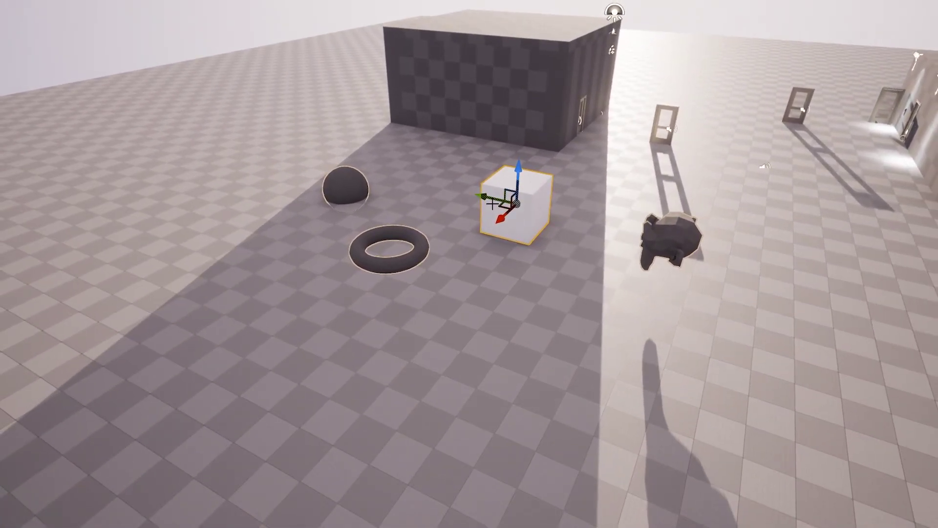
Leave the full-screen viewport, select the Torus component of FbxScene_Test and move it in the level.
{"action": "key", "text": "F11"}
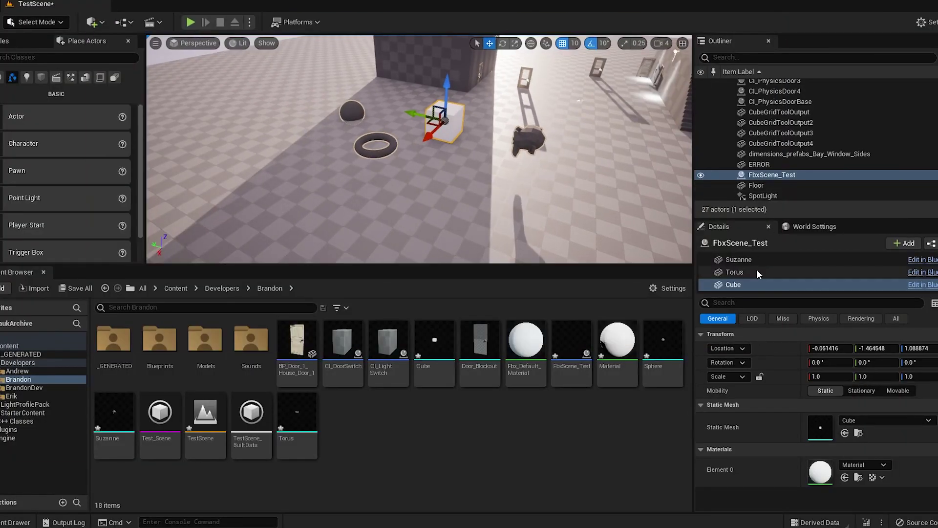
{"action": "left_click", "coordinate": [747, 269]}
{"action": "left_click_drag", "start_coordinate": [415, 133], "coordinate": [382, 149]}
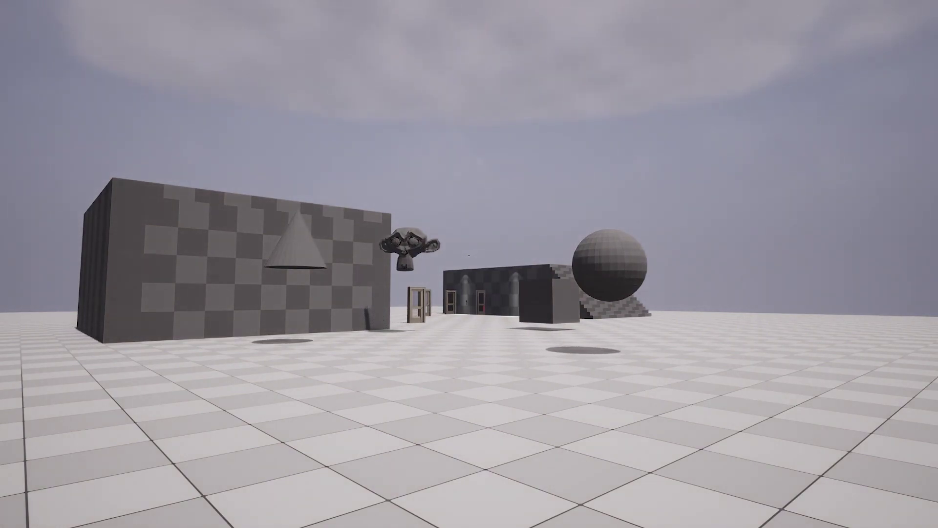
{"action": "key", "text": "Escape"}
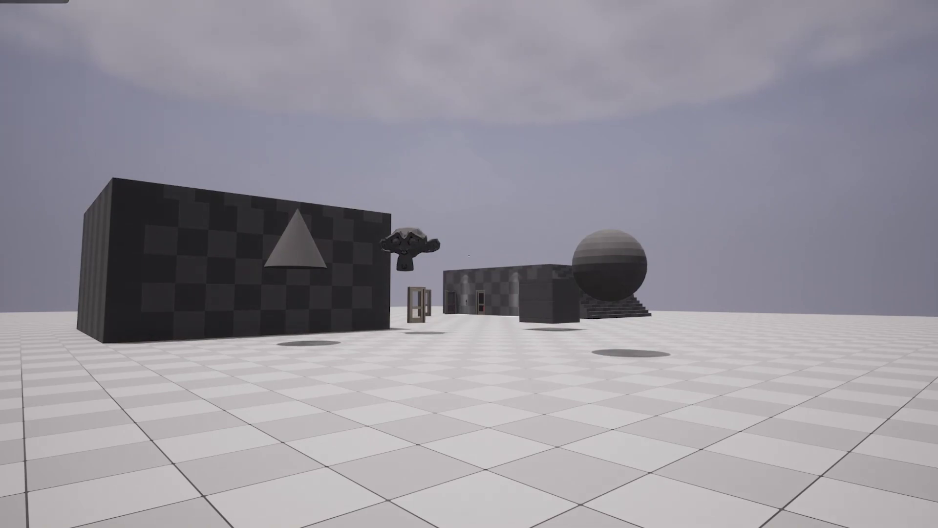